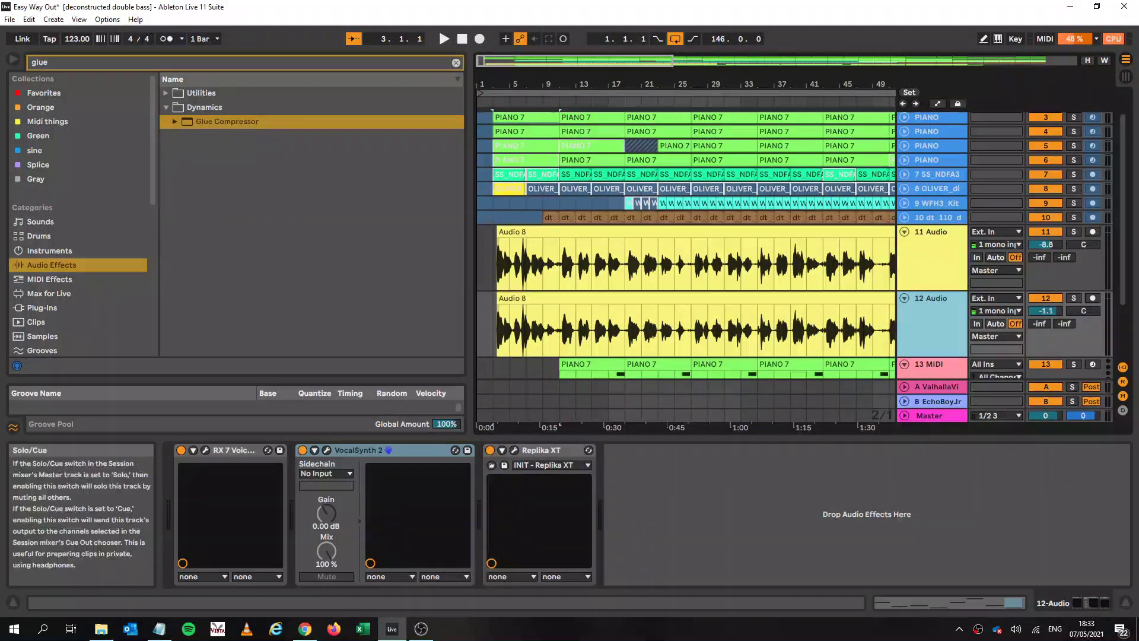
Solo the 11 Audio track and play its Audio 8 clip from the start
{"action": "left_click", "coordinate": [1073, 232]}
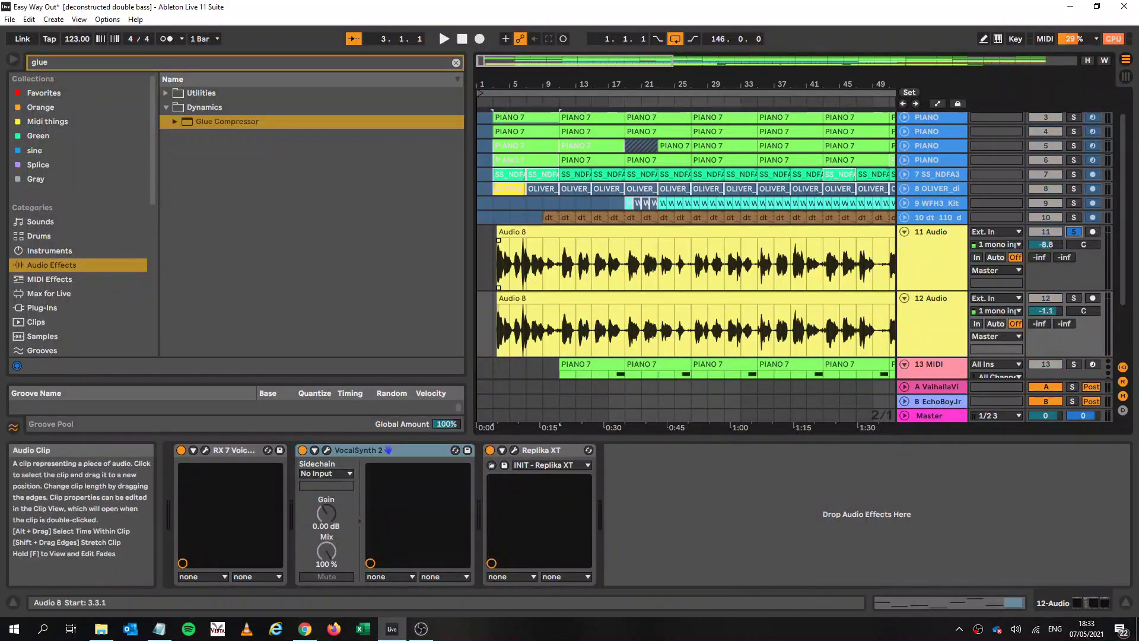
{"action": "left_click", "coordinate": [685, 232]}
{"action": "key", "text": "space"}
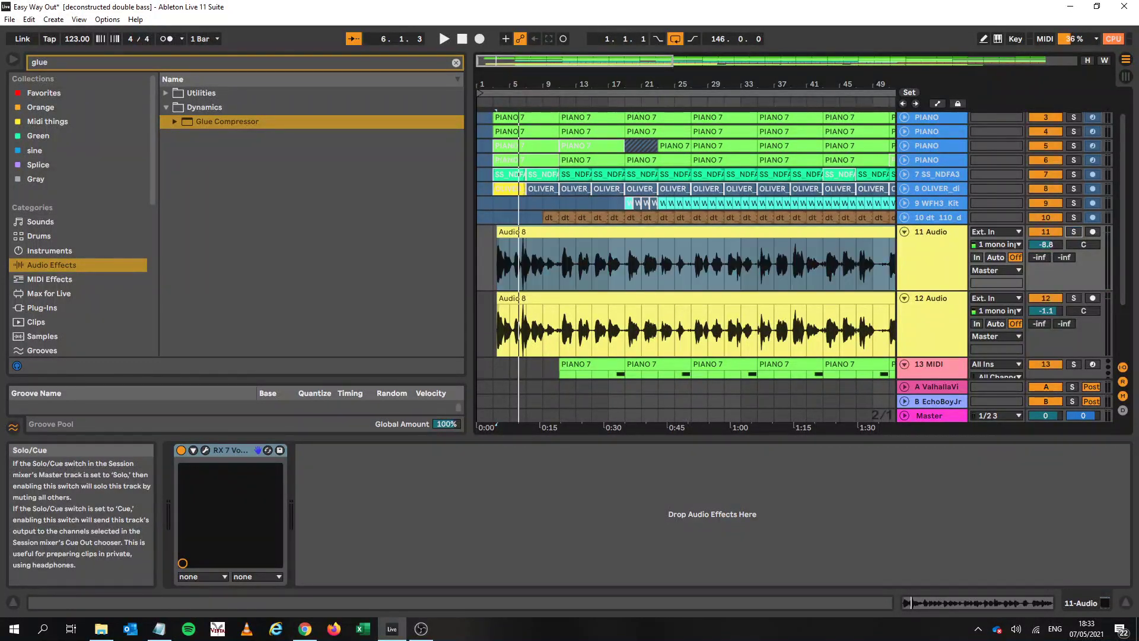
Solo the 12 Audio track and play from the start of the first PIANO 7 clip on the 13 MIDI track
{"action": "left_click", "coordinate": [1072, 298]}
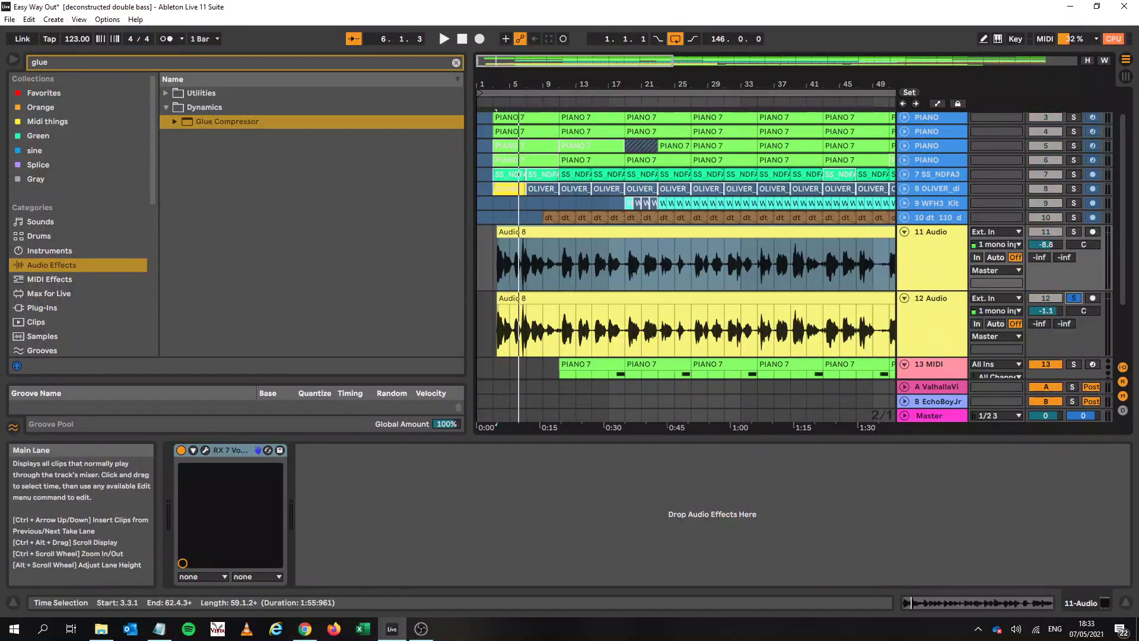
{"action": "scroll", "coordinate": [686, 245], "scroll_direction": "down", "scroll_amount": 3}
{"action": "left_click", "coordinate": [591, 285]}
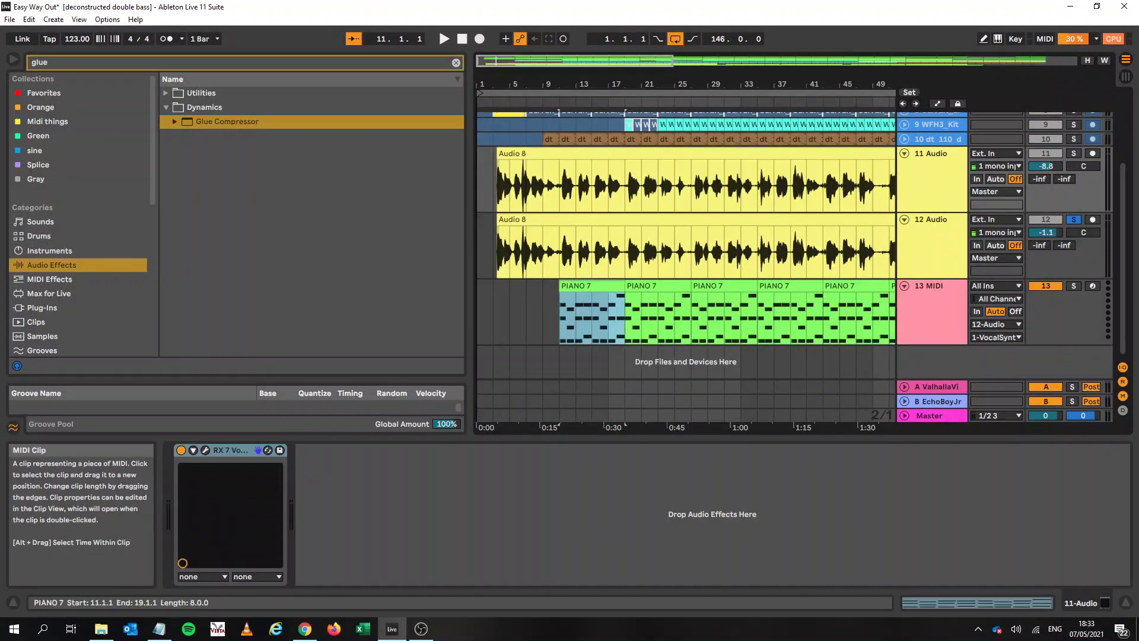
{"action": "key", "text": "space"}
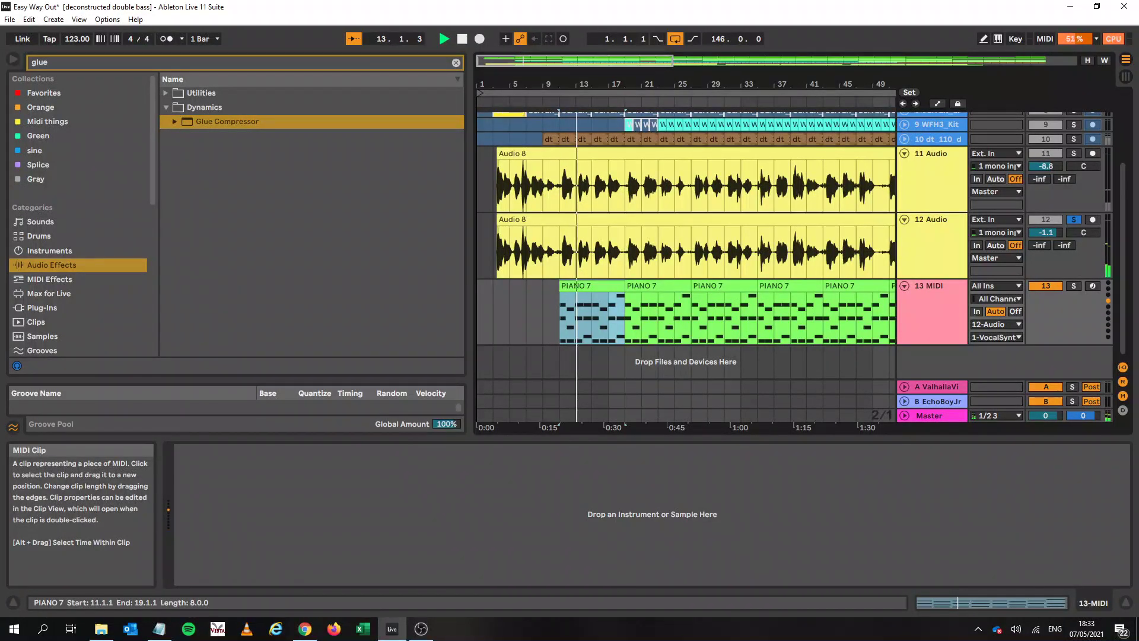
Turn off Replika XT on the 12 Audio track during playback, and stop the song
{"action": "left_click", "coordinate": [931, 219]}
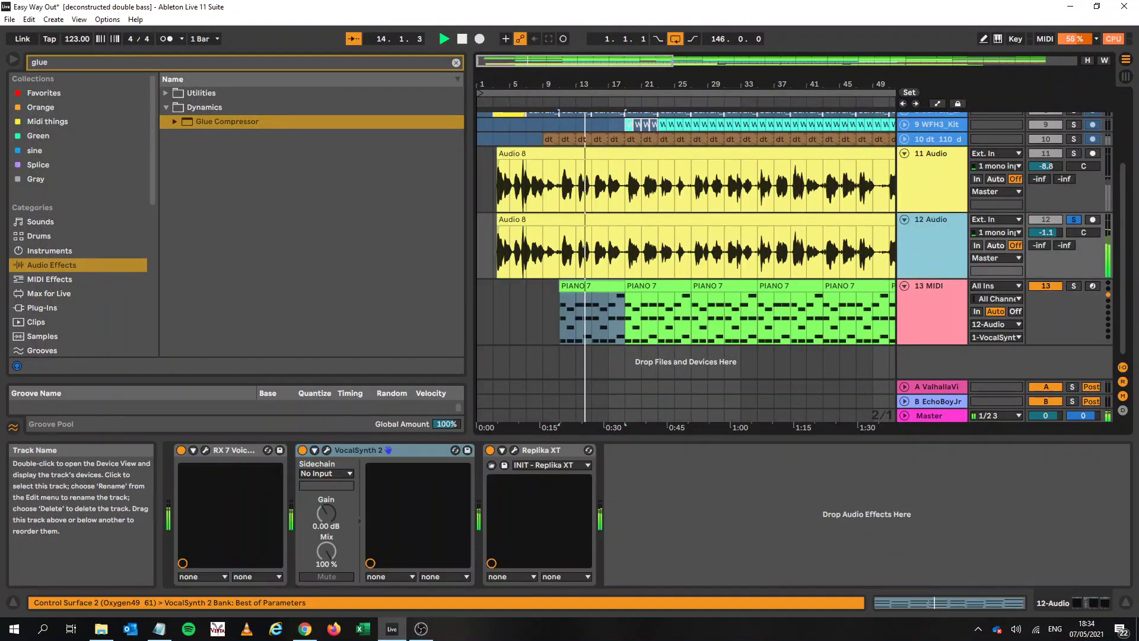
{"action": "left_click", "coordinate": [490, 450]}
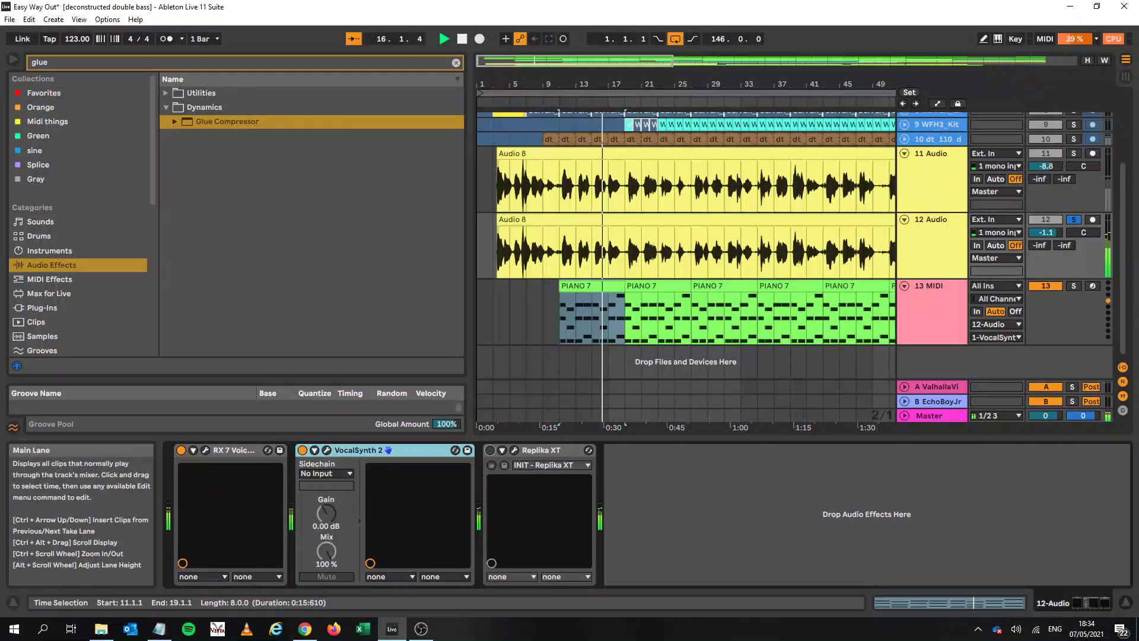
{"action": "key", "text": "space"}
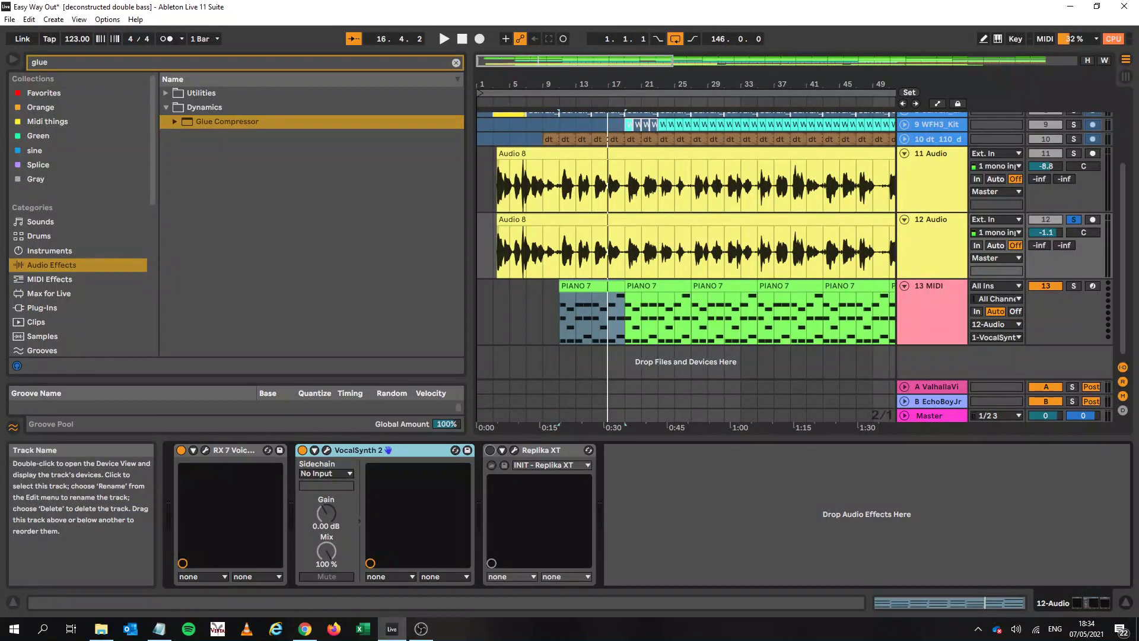
Review the 12 Audio track's device chain and select its RX 7 Voice De-noise device
{"action": "left_click", "coordinate": [931, 220]}
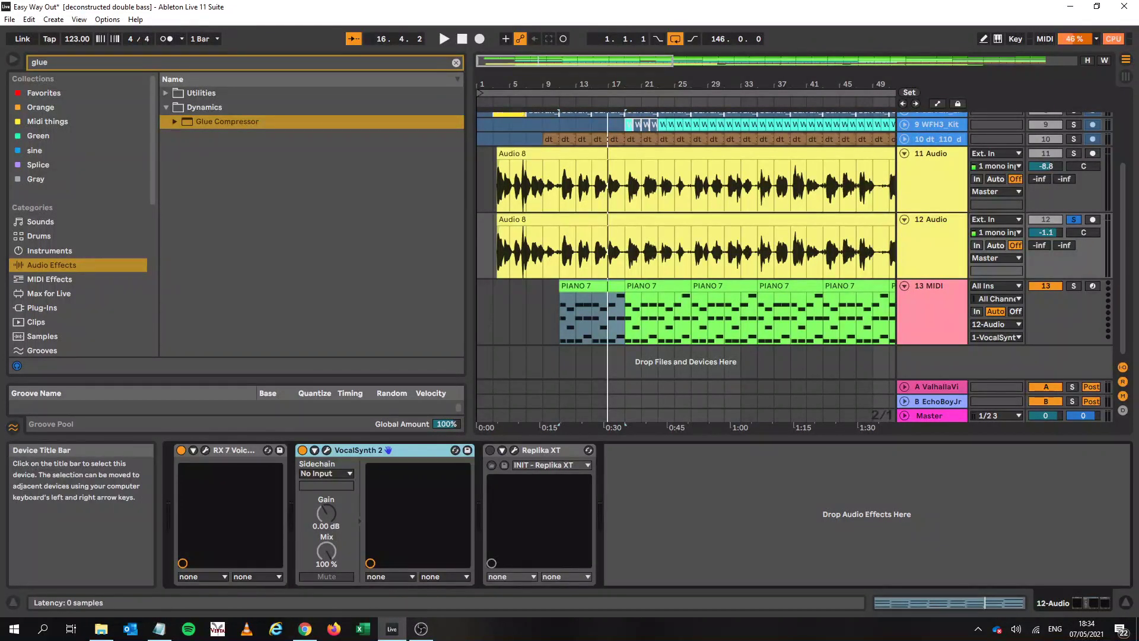
{"action": "left_click", "coordinate": [237, 449]}
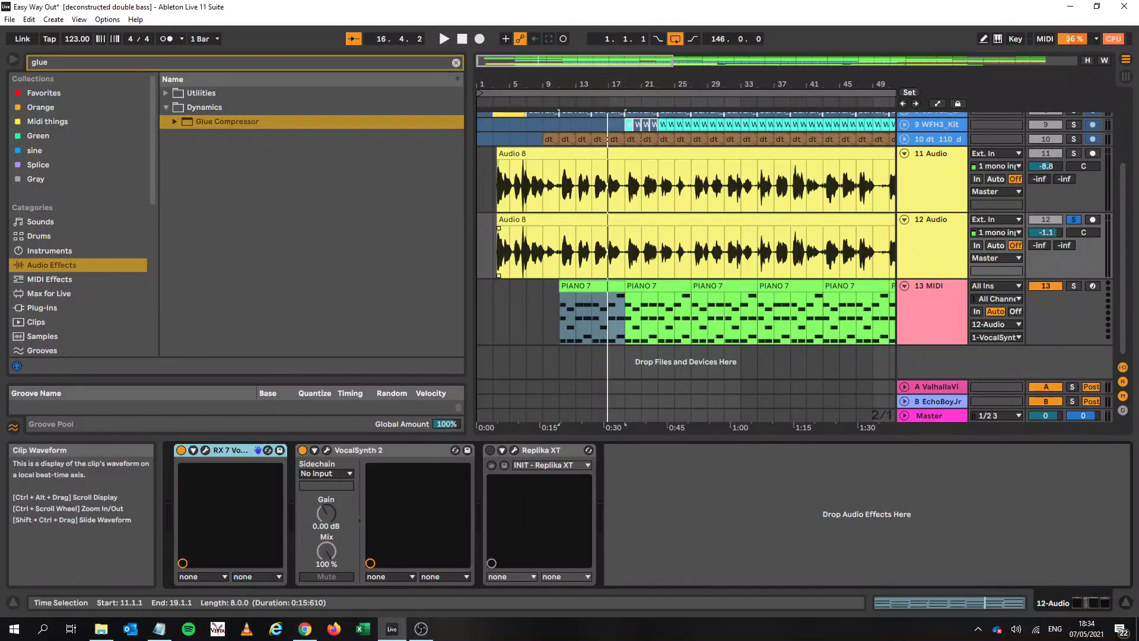
Route the 13 MIDI track's output to 12-Audio, with 1-VocalSynth 2 as the output channel
{"action": "left_click", "coordinate": [930, 286]}
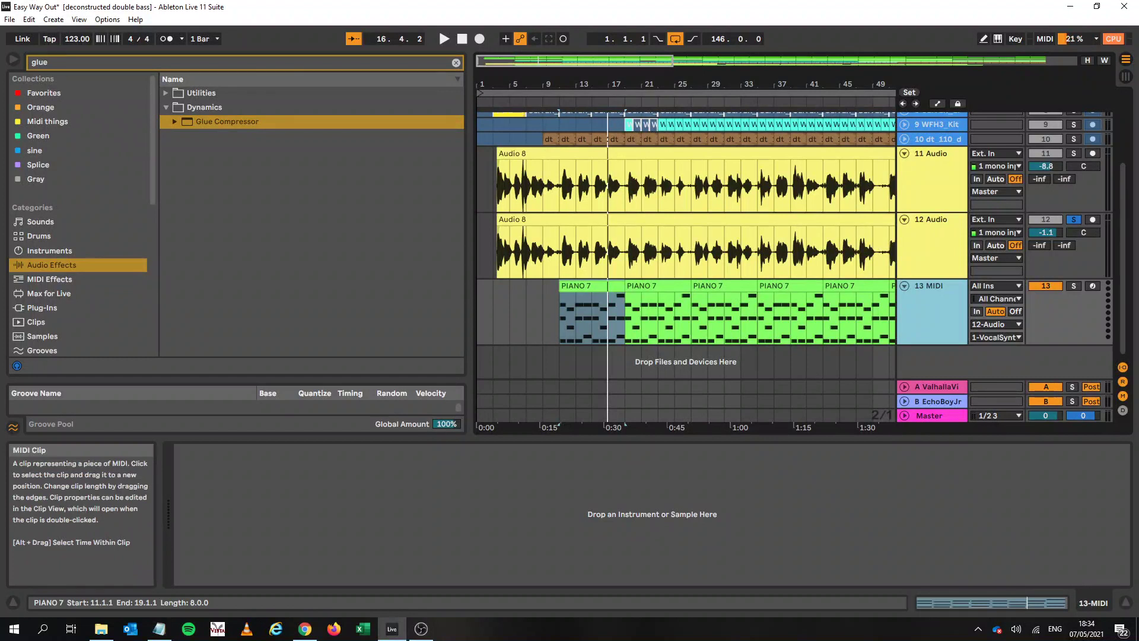
{"action": "left_click", "coordinate": [996, 324]}
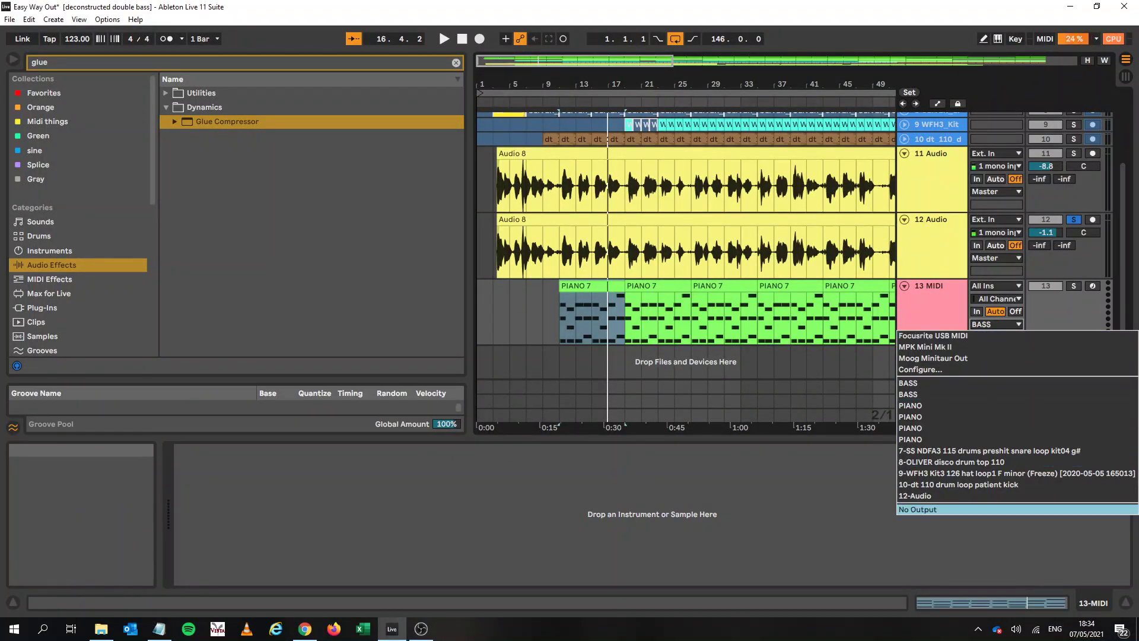
{"action": "left_click", "coordinate": [914, 495]}
{"action": "left_click", "coordinate": [996, 337]}
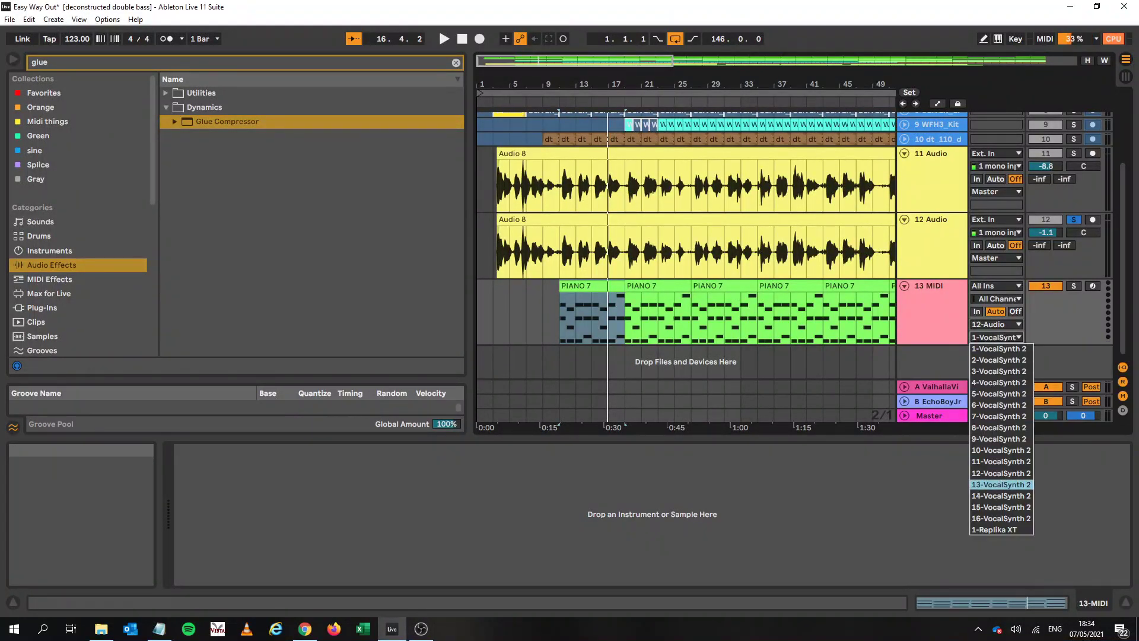
{"action": "left_click", "coordinate": [998, 348]}
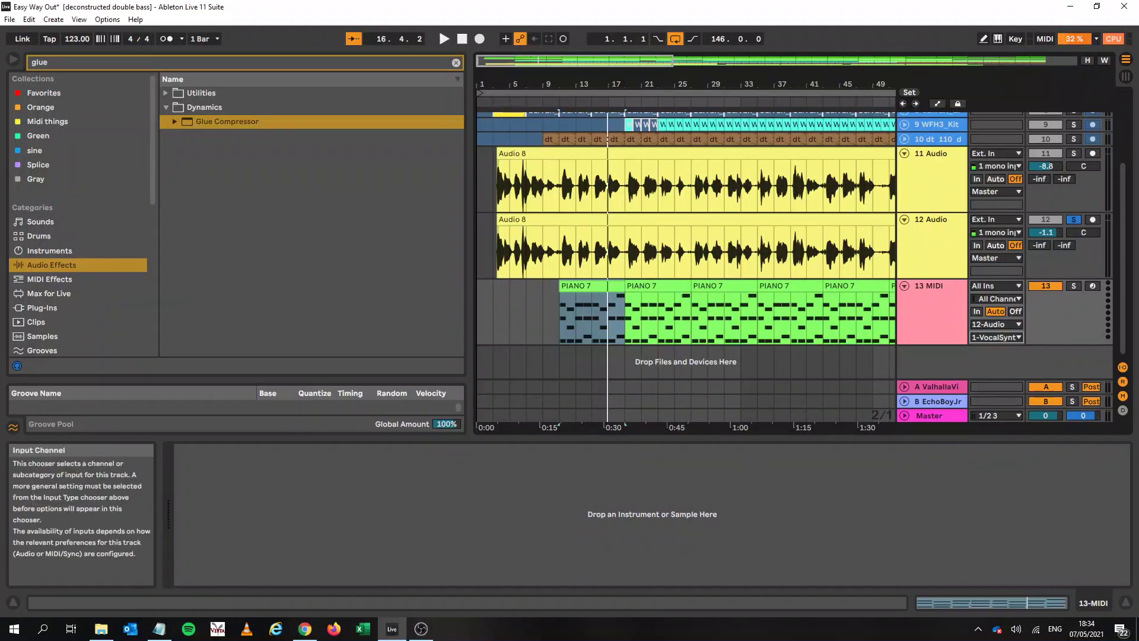
Open VocalSynth 2 on the 12 Audio track, compare the Auto and MIDI modes, and accept MIDI mode
{"action": "left_click", "coordinate": [931, 243]}
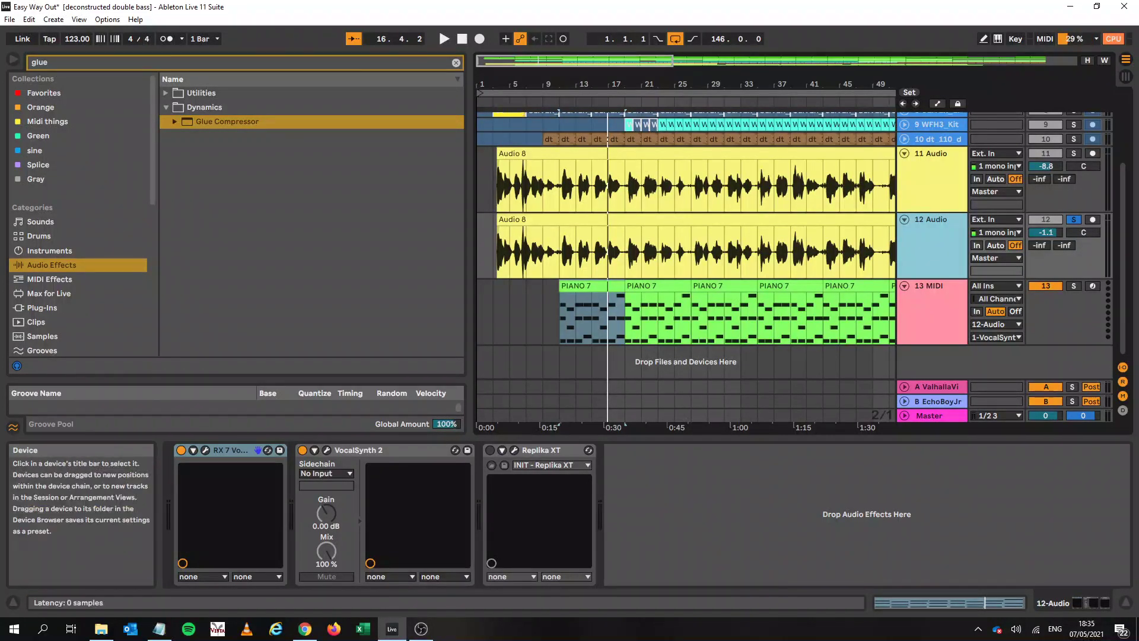
{"action": "left_click", "coordinate": [327, 450]}
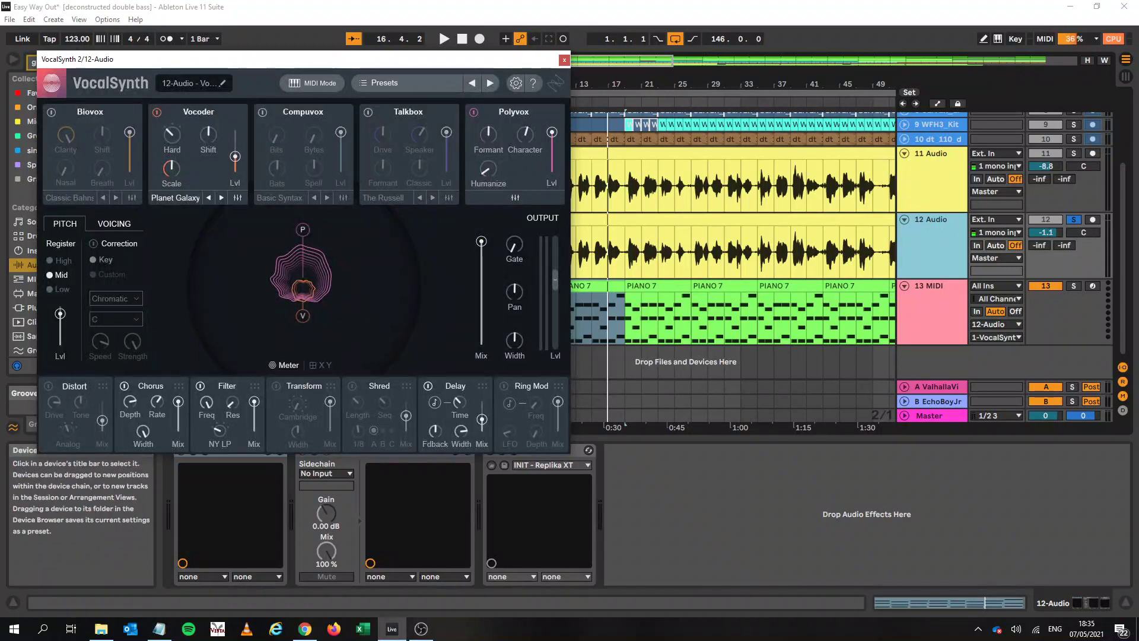
{"action": "left_click", "coordinate": [312, 82]}
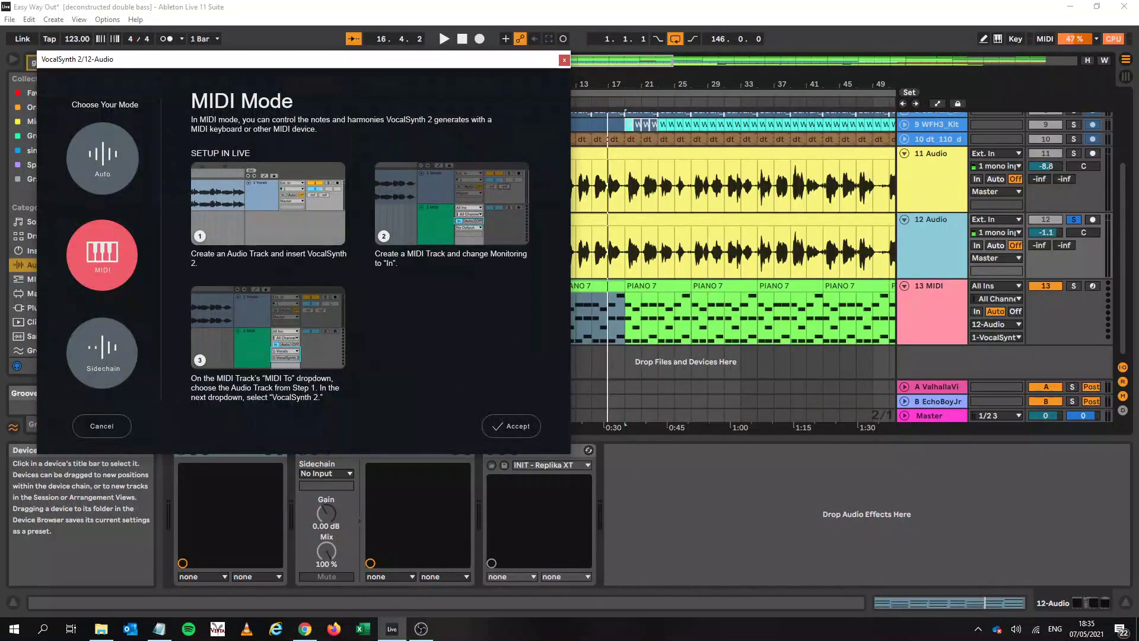
{"action": "left_click", "coordinate": [102, 157]}
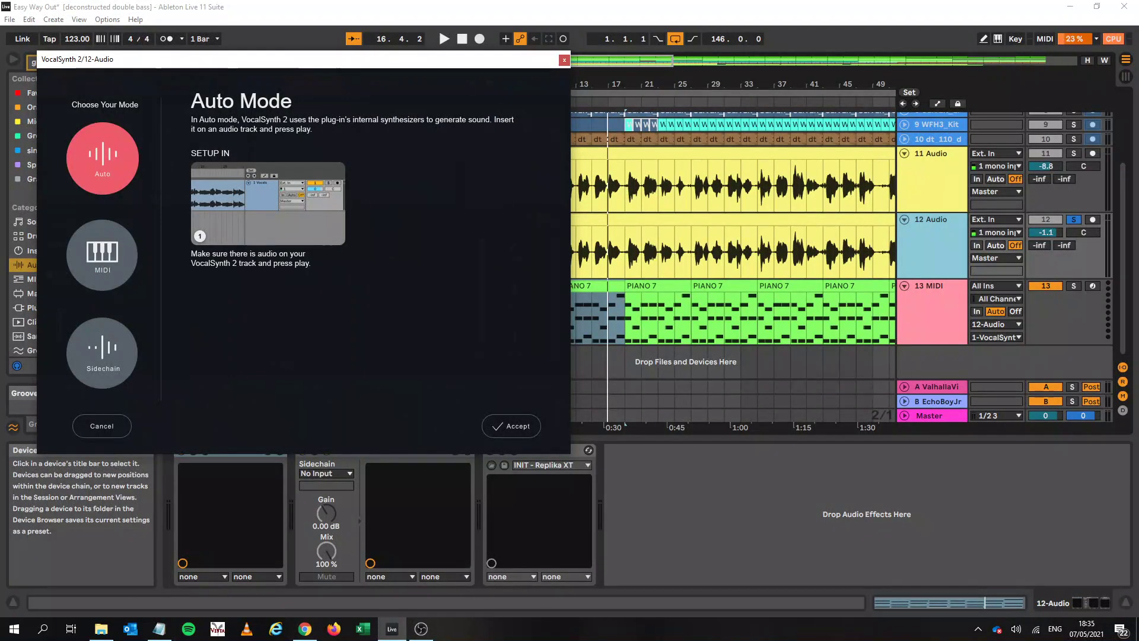
{"action": "left_click", "coordinate": [102, 255]}
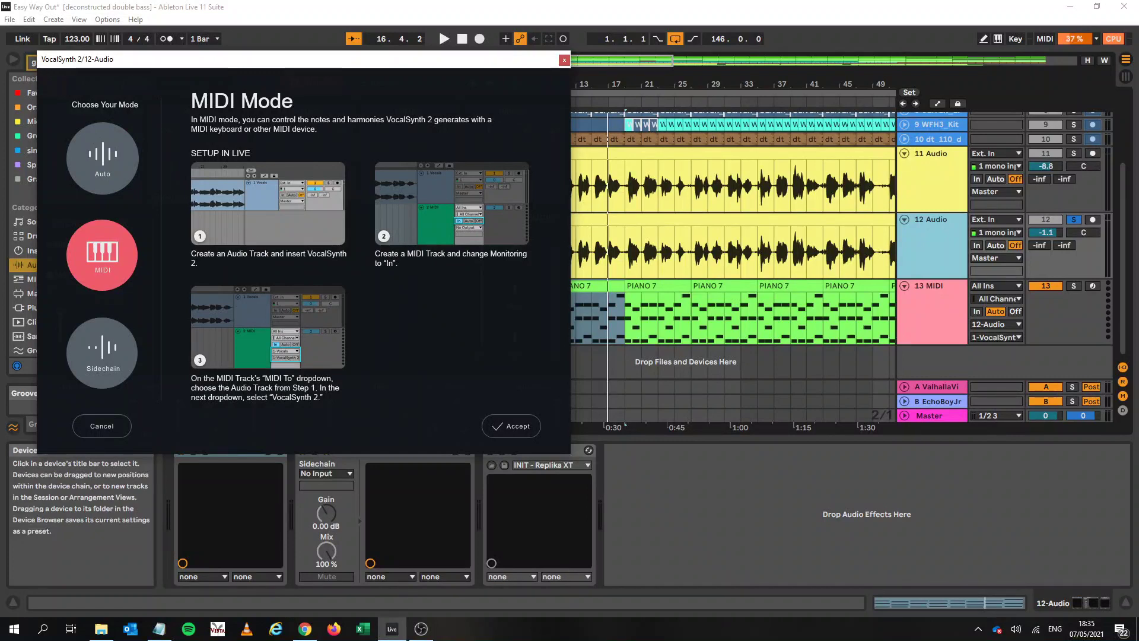
{"action": "left_click", "coordinate": [510, 425]}
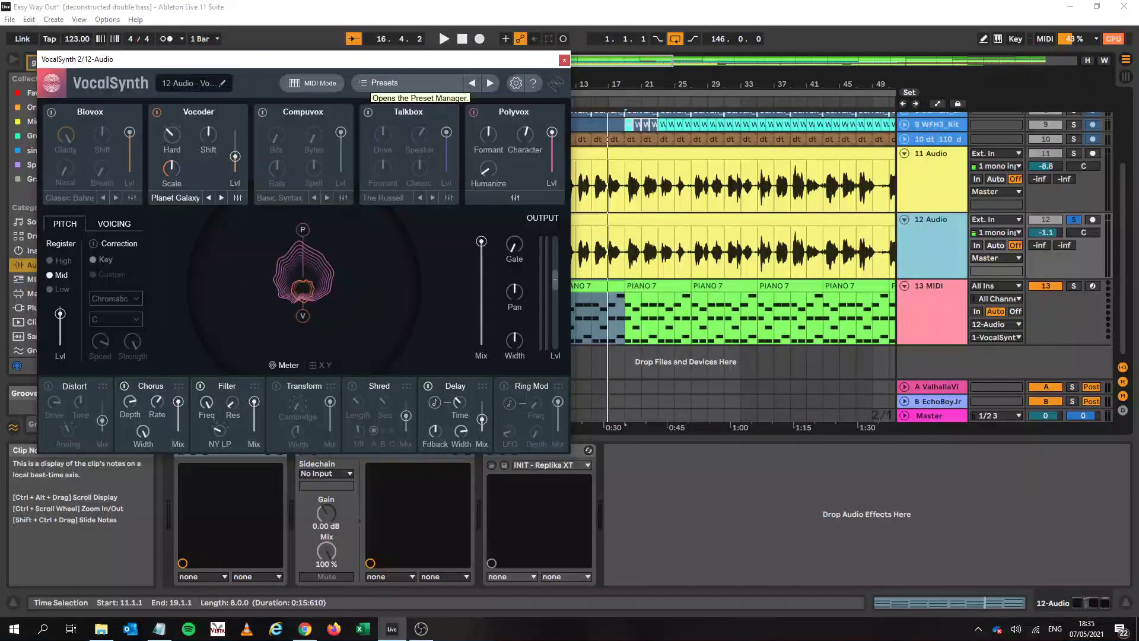
Load VocalSynth 2's By Your Side preset from the Classic group of the MIDI Mode Presets and audition it
{"action": "left_click", "coordinate": [380, 83]}
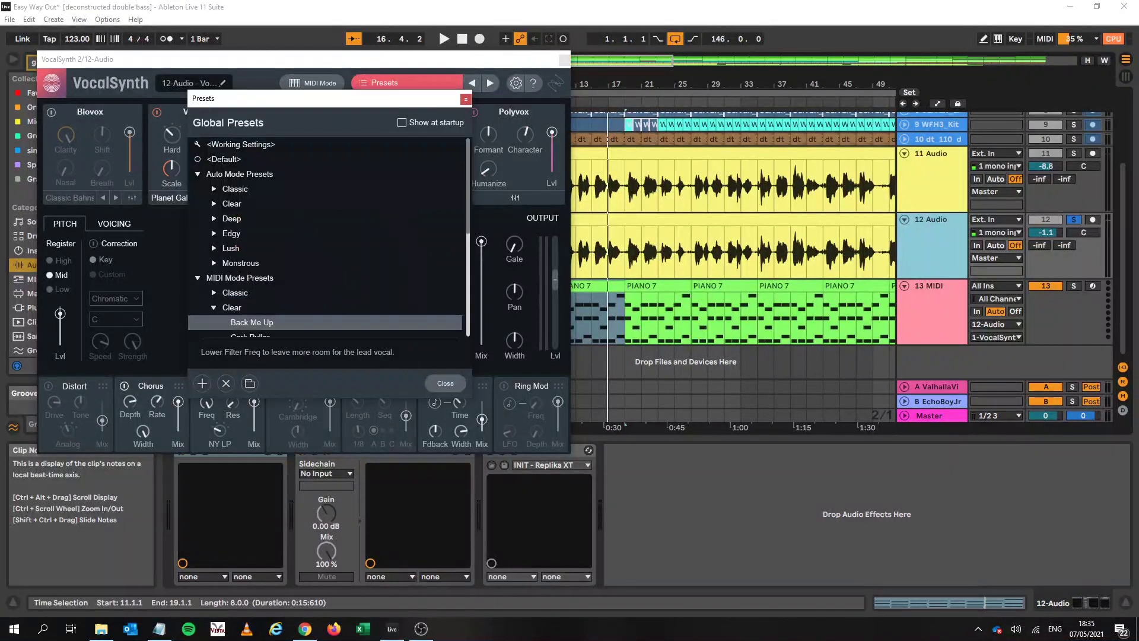
{"action": "scroll", "coordinate": [325, 237], "scroll_direction": "down", "scroll_amount": 7}
{"action": "scroll", "coordinate": [325, 238], "scroll_direction": "up", "scroll_amount": 2}
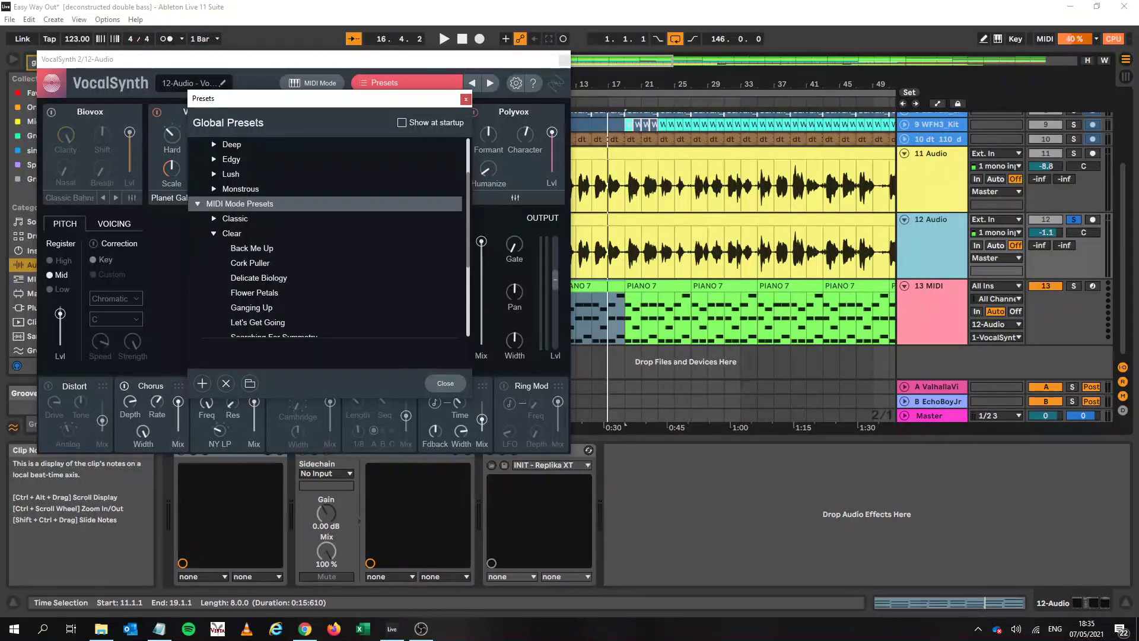
{"action": "left_click", "coordinate": [214, 218]}
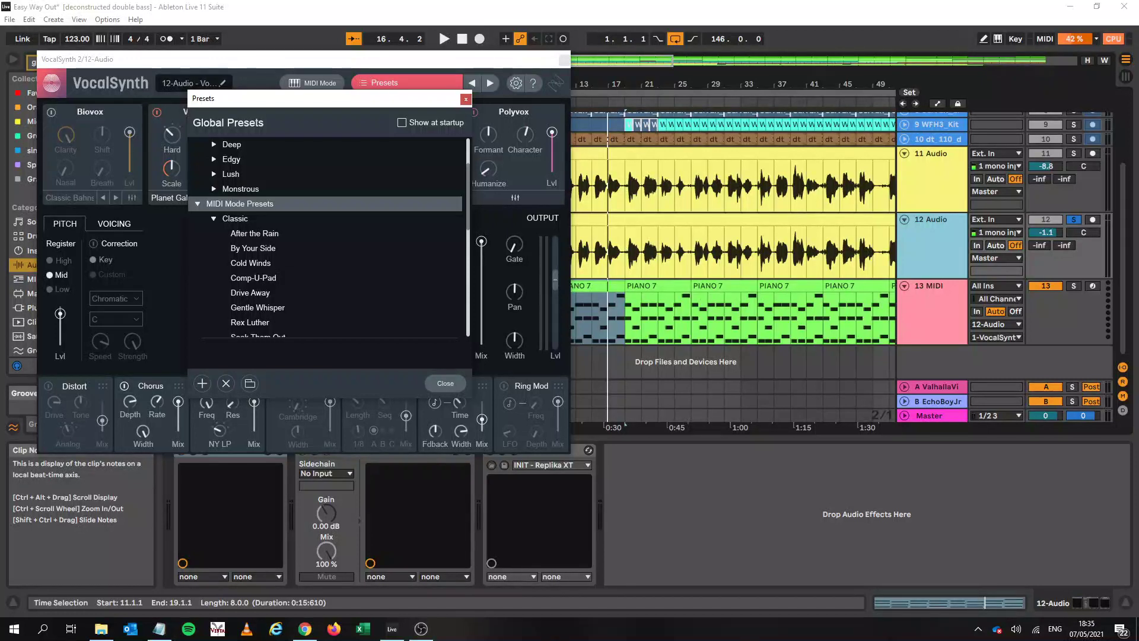
{"action": "left_click_drag", "start_coordinate": [251, 100], "coordinate": [308, 123]}
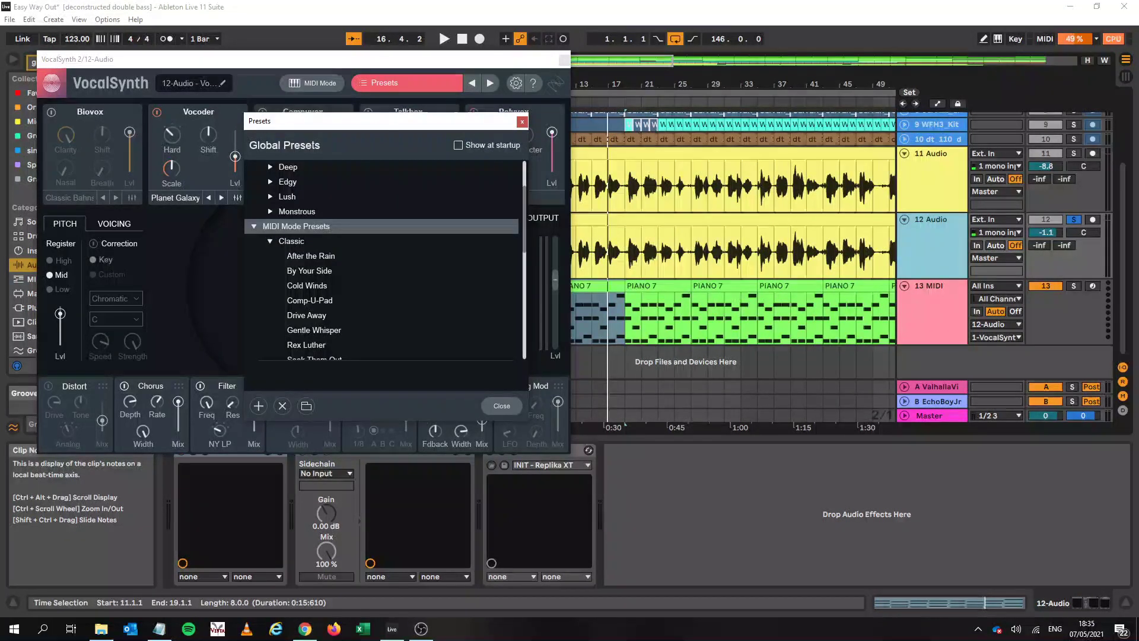
{"action": "left_click", "coordinate": [309, 271]}
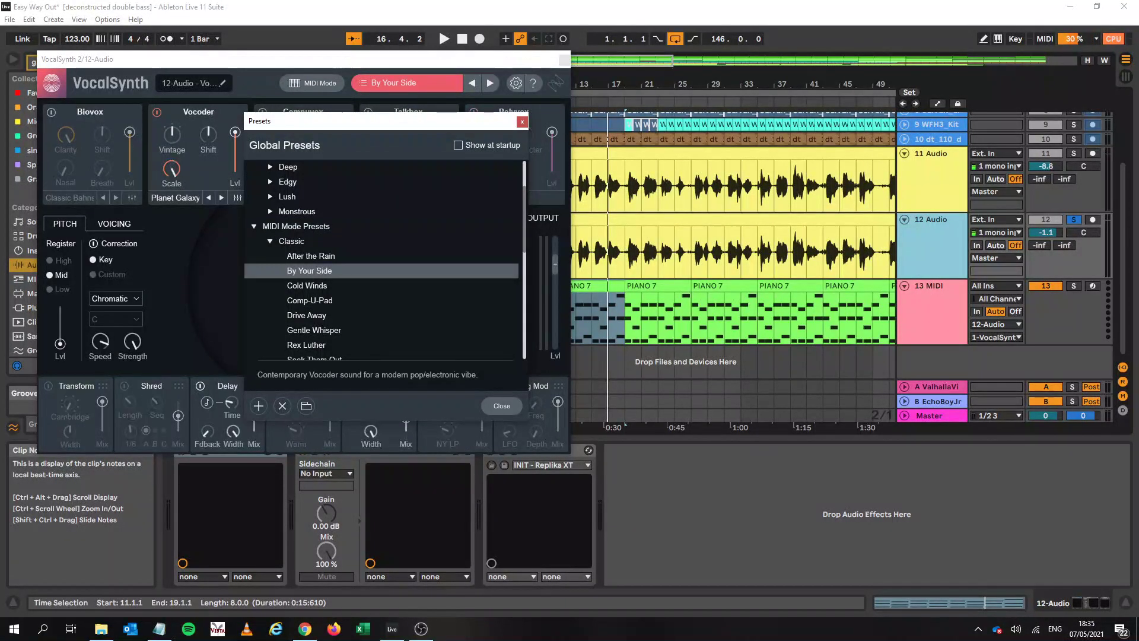
{"action": "left_click", "coordinate": [501, 406]}
{"action": "key", "text": "space"}
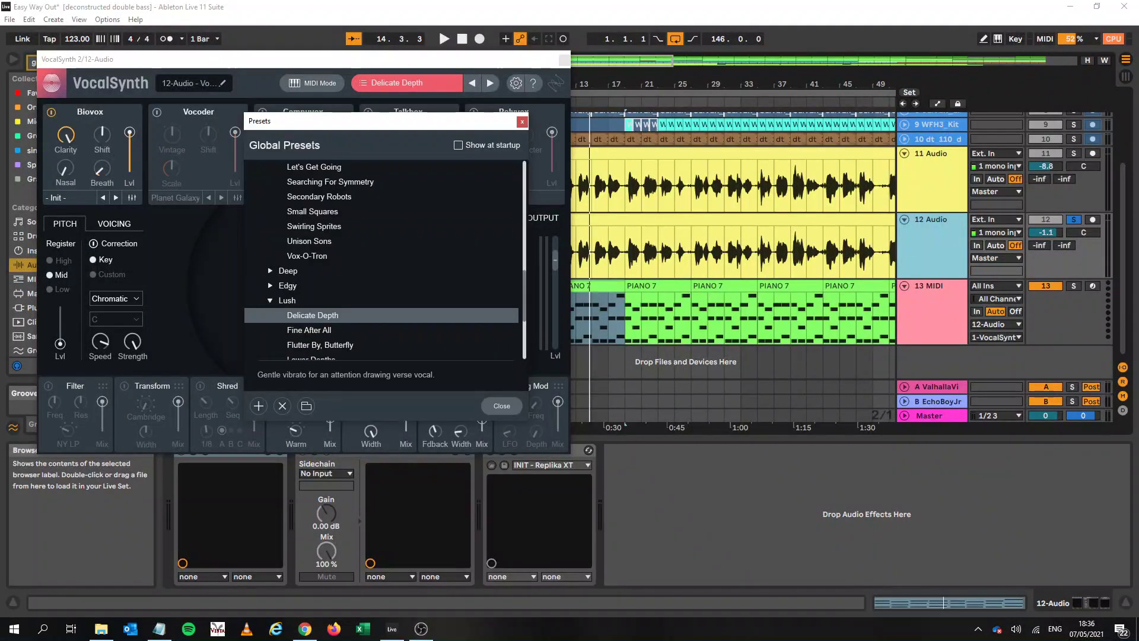
Load the Back Me Up preset from the Clear group and close the VocalSynth 2 window
{"action": "scroll", "coordinate": [382, 261], "scroll_direction": "up", "scroll_amount": 2}
{"action": "left_click", "coordinate": [308, 181]}
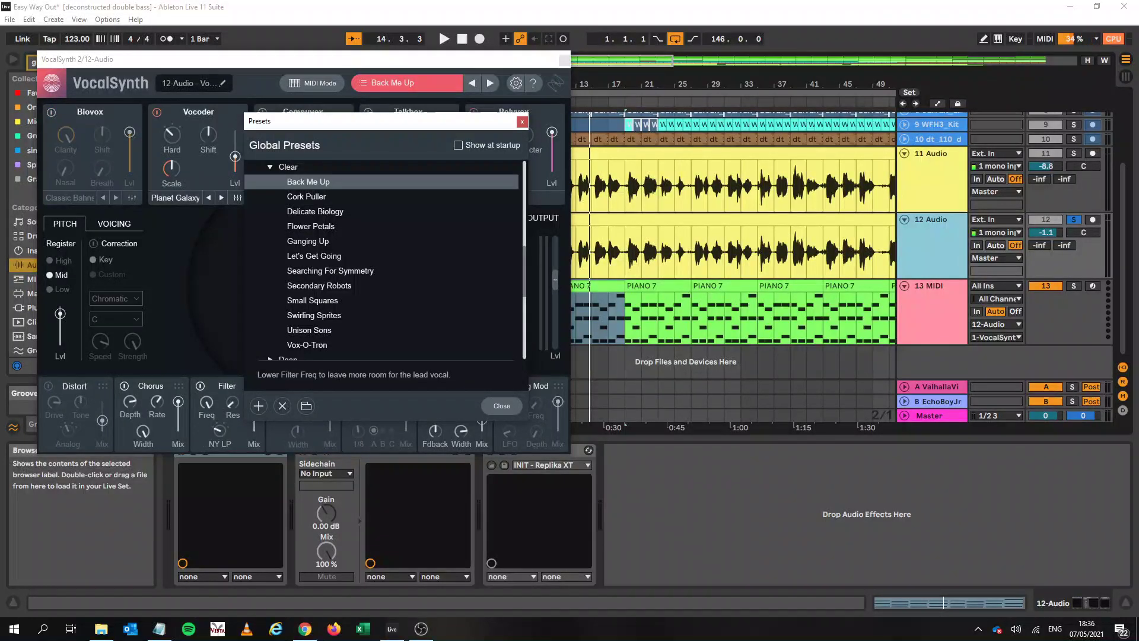
{"action": "left_click", "coordinate": [501, 406]}
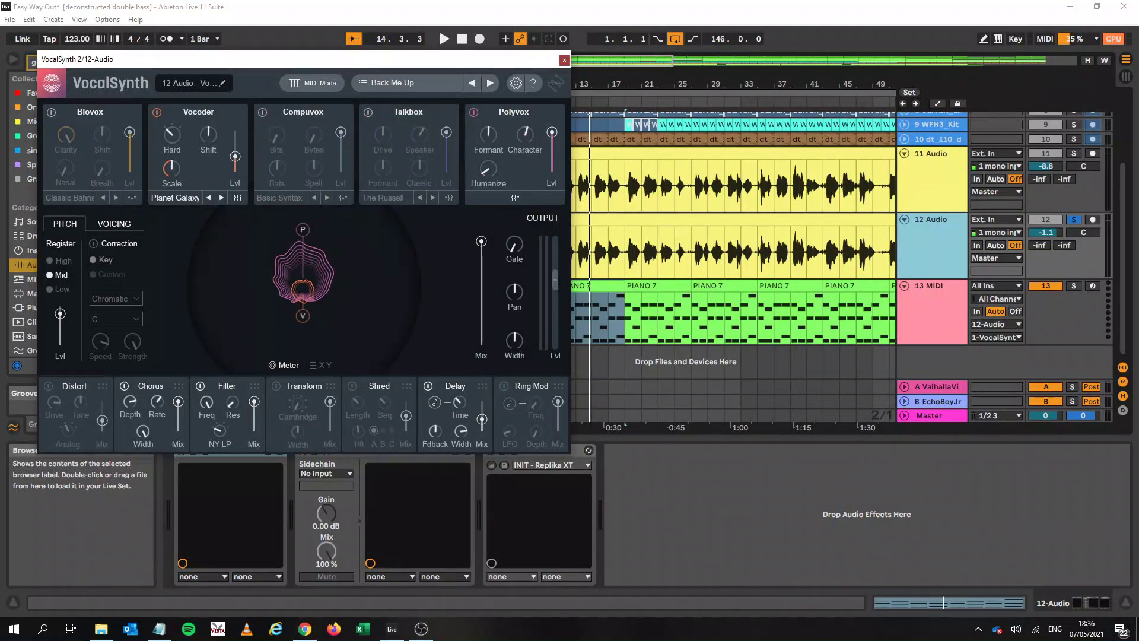
{"action": "left_click", "coordinate": [564, 59]}
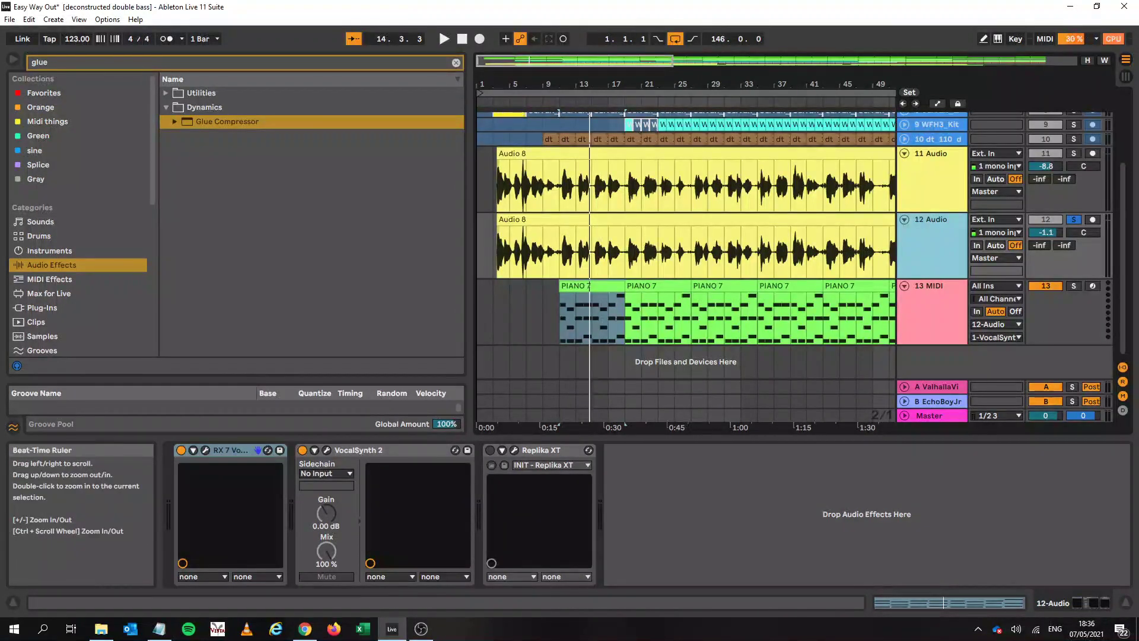
Play from the start of the first PIANO 7 clip on the 13 MIDI track and unsolo 12 Audio to hear the full mix
{"action": "key", "text": "ctrl+a"}
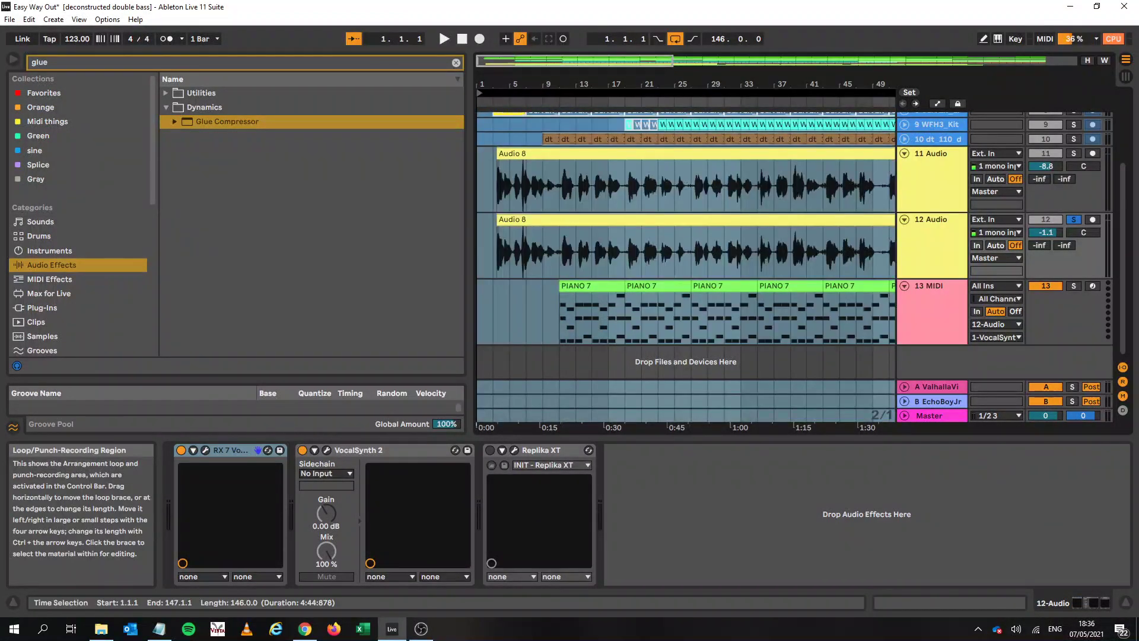
{"action": "left_click", "coordinate": [592, 285]}
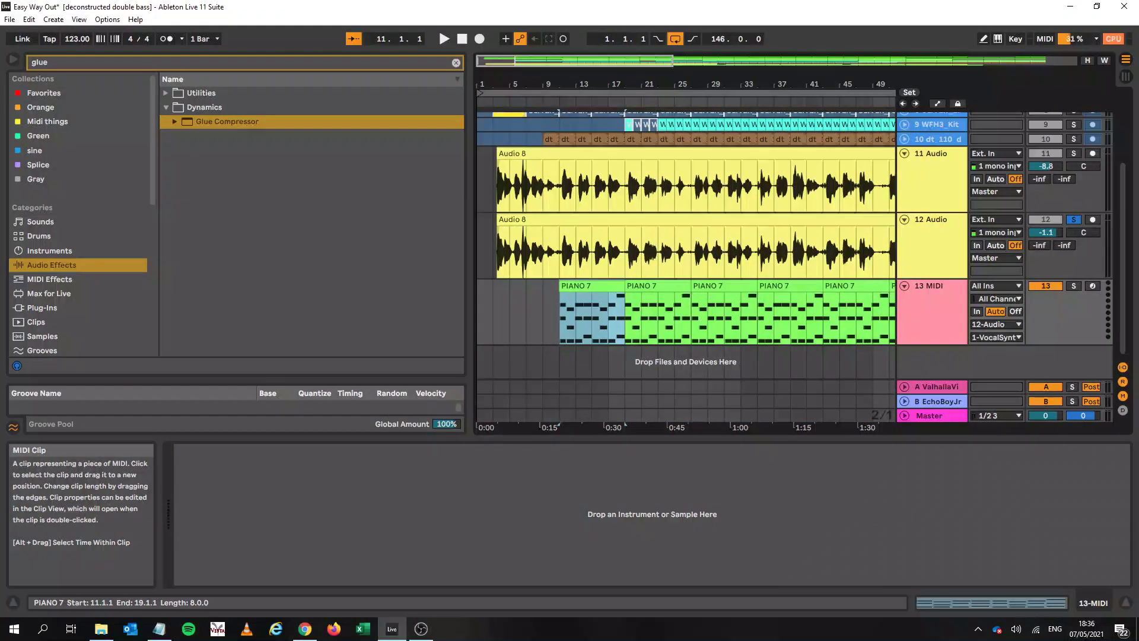
{"action": "key", "text": "space"}
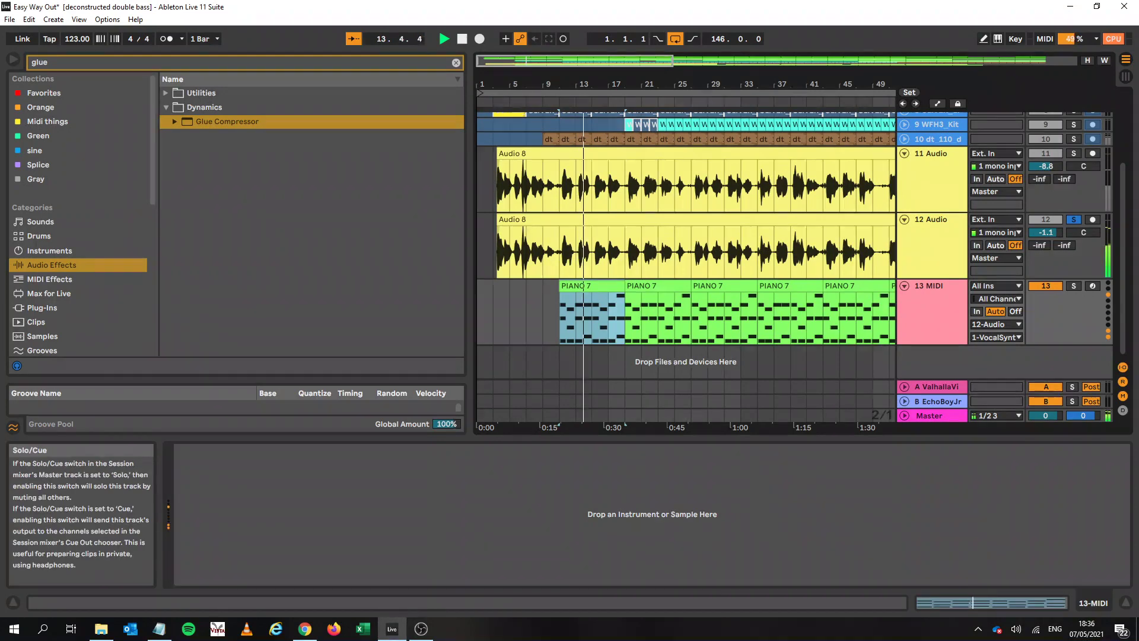
{"action": "scroll", "coordinate": [686, 267], "scroll_direction": "up", "scroll_amount": 3}
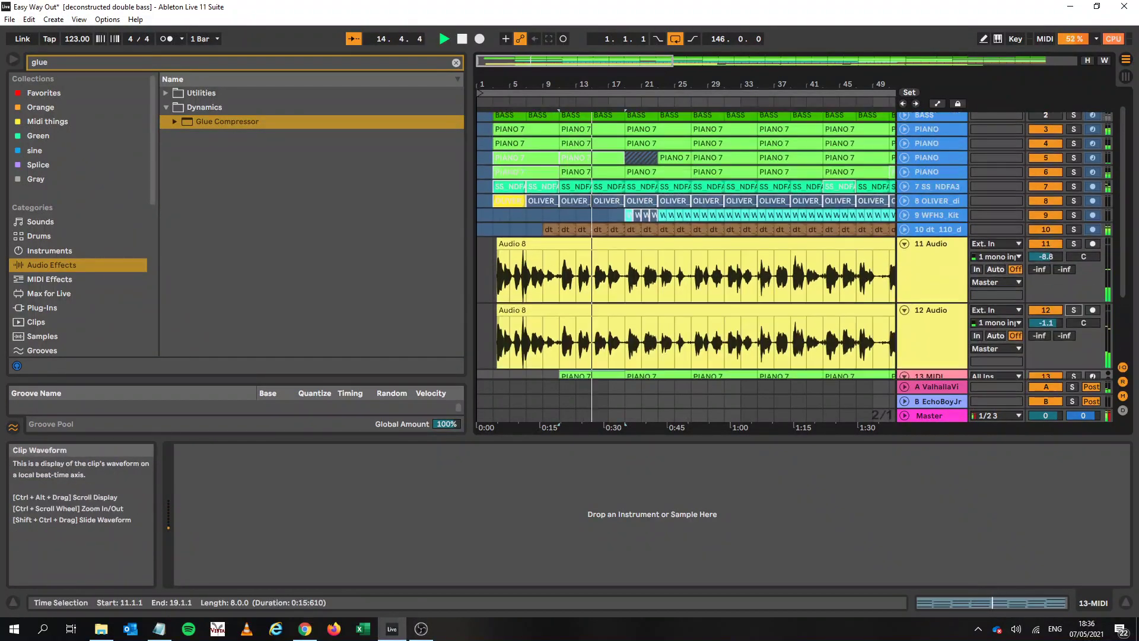
{"action": "scroll", "coordinate": [685, 267], "scroll_direction": "up", "scroll_amount": 1}
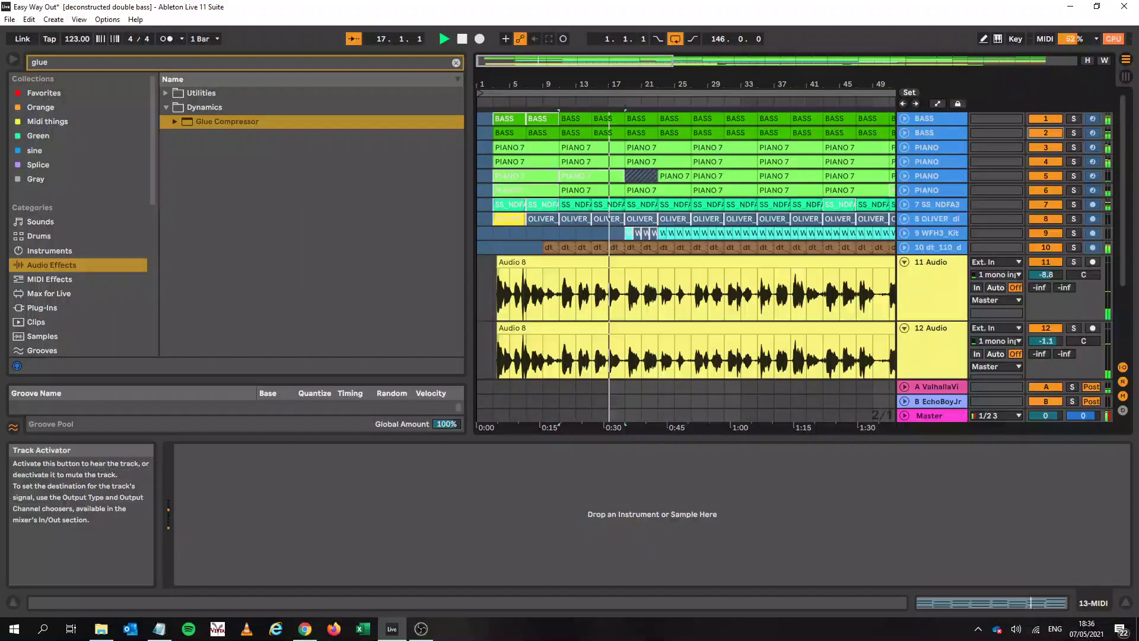
{"action": "scroll", "coordinate": [686, 267], "scroll_direction": "down", "scroll_amount": 4}
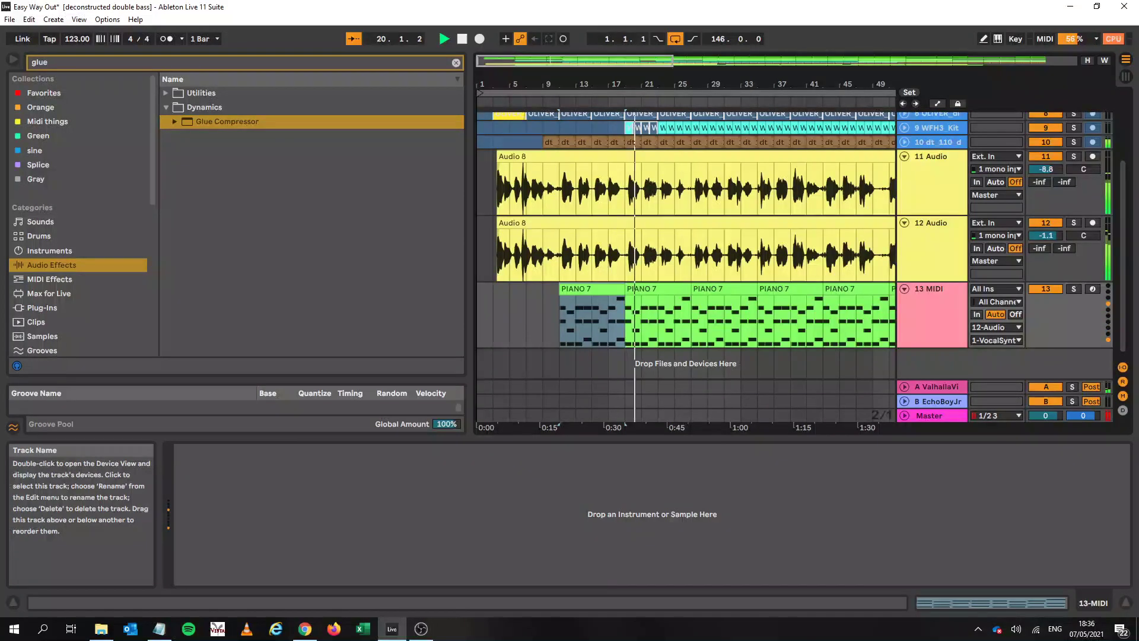
Turn on Replika XT on the 12 Audio track and open its list of presets
{"action": "left_click", "coordinate": [930, 222]}
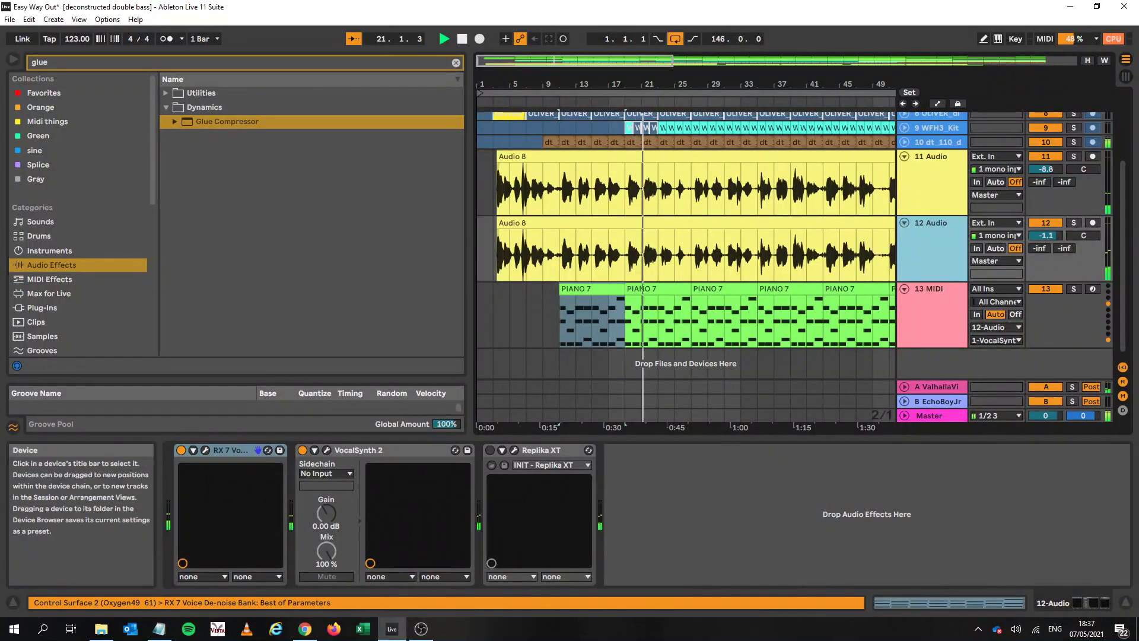
{"action": "left_click", "coordinate": [490, 450]}
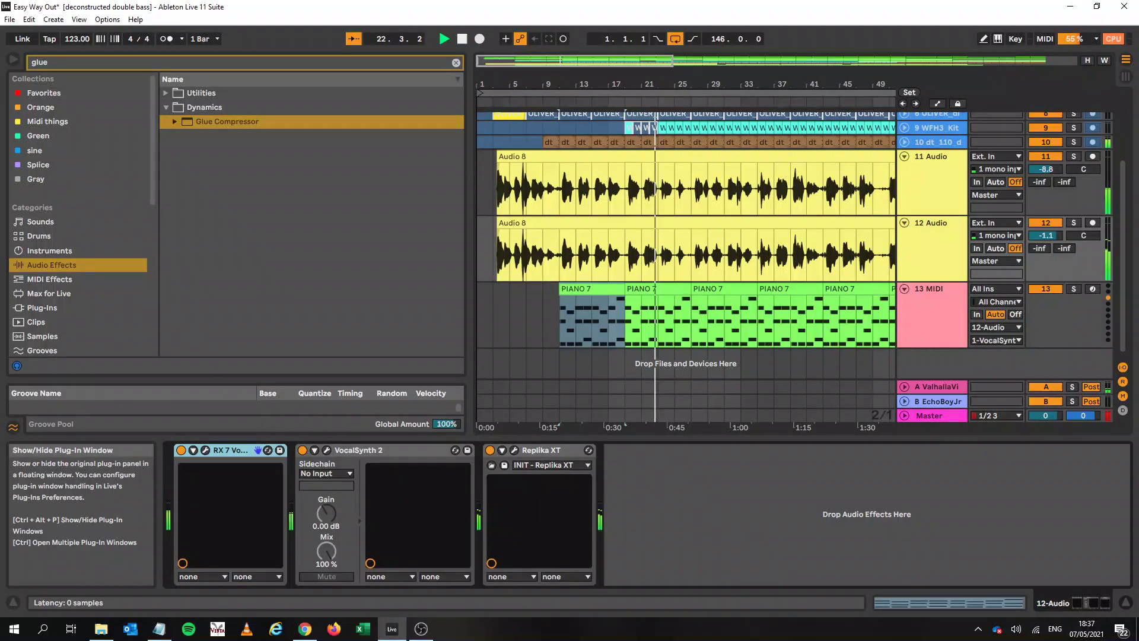
{"action": "left_click", "coordinate": [514, 450]}
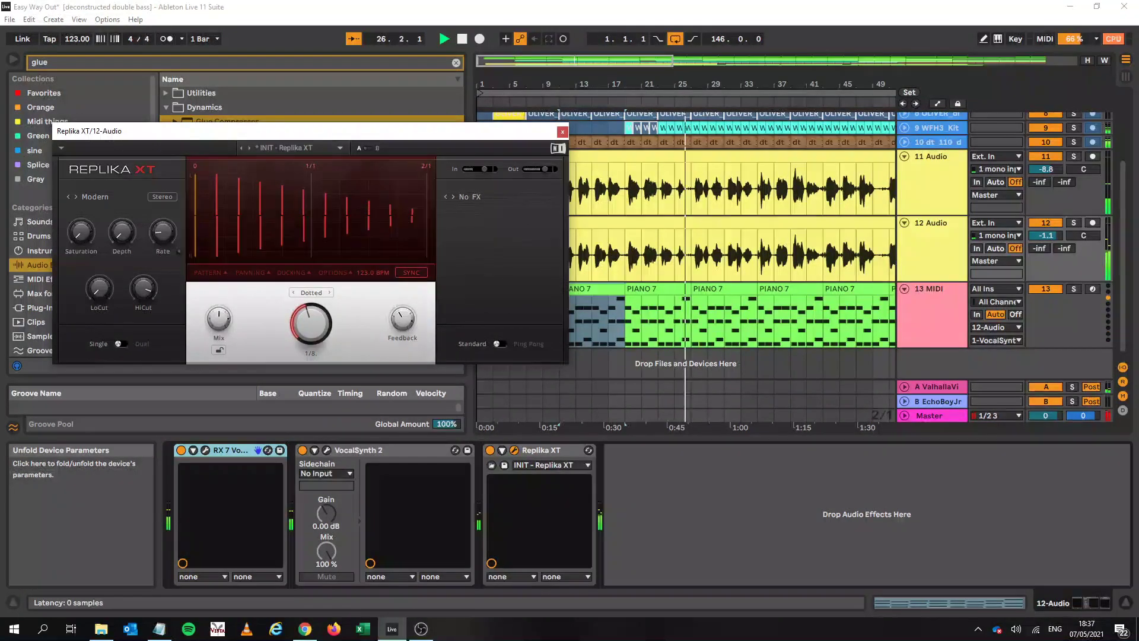
{"action": "left_click", "coordinate": [291, 148]}
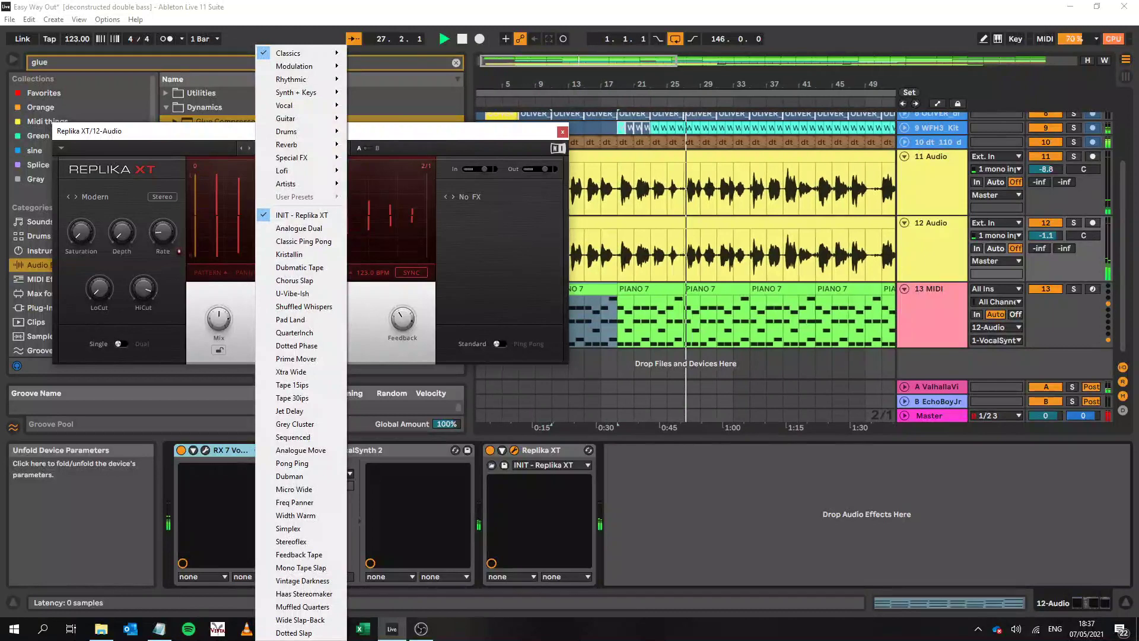